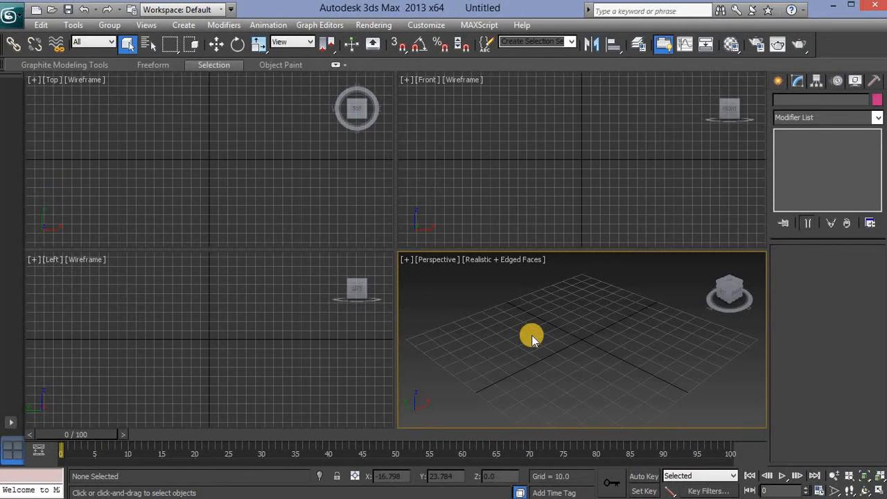
- Maximize the Perspective viewport so it fills the whole viewport area
left_click(228, 170)
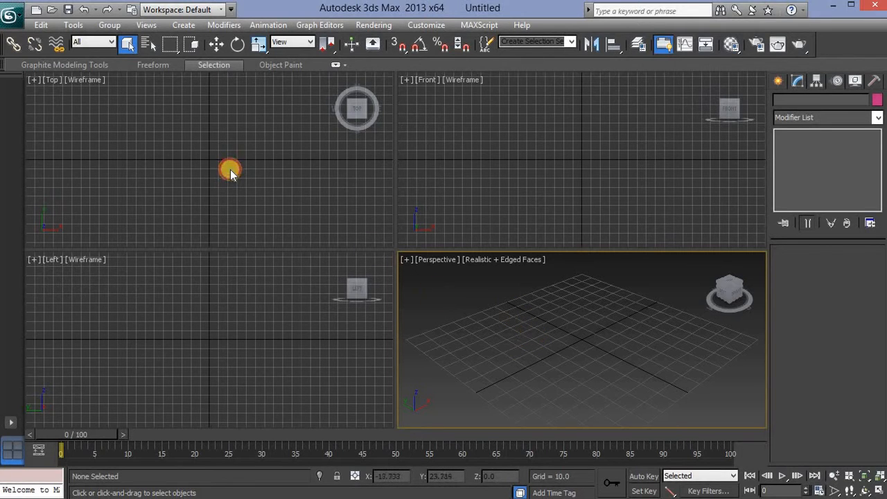
left_click(220, 305)
left_click(452, 178)
left_click(449, 311)
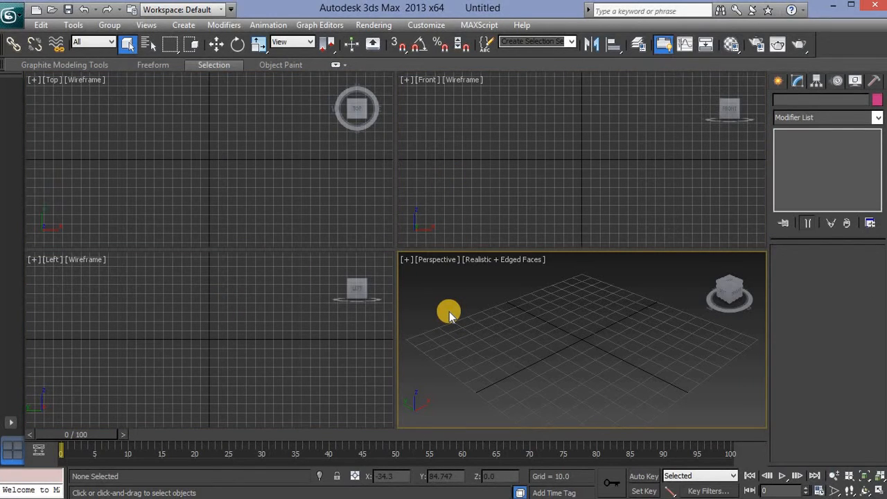
left_click(486, 337)
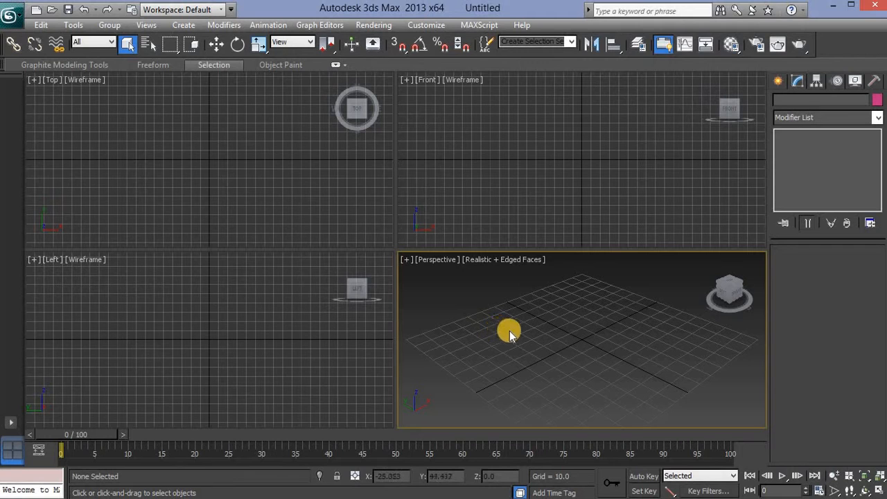
left_click(879, 490)
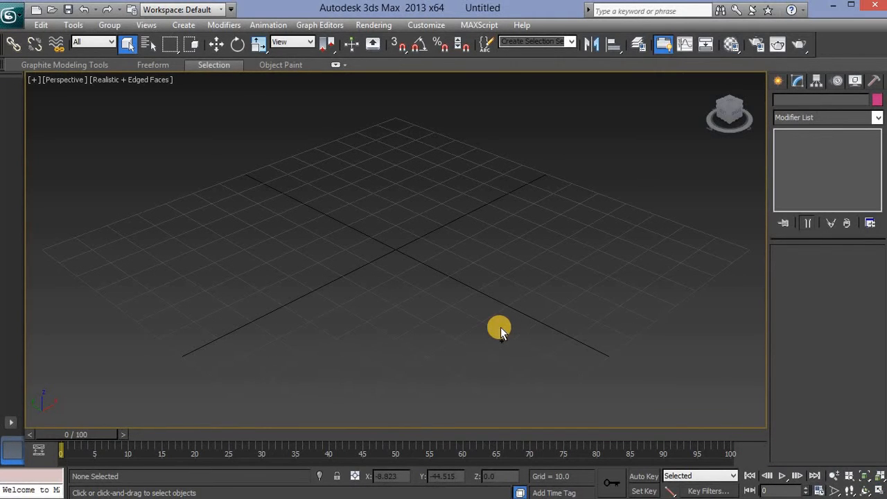
- Switch to Expert Mode, try panning, orbiting and zooming the Perspective grid, and return to the full interface
key("ctrl+x")
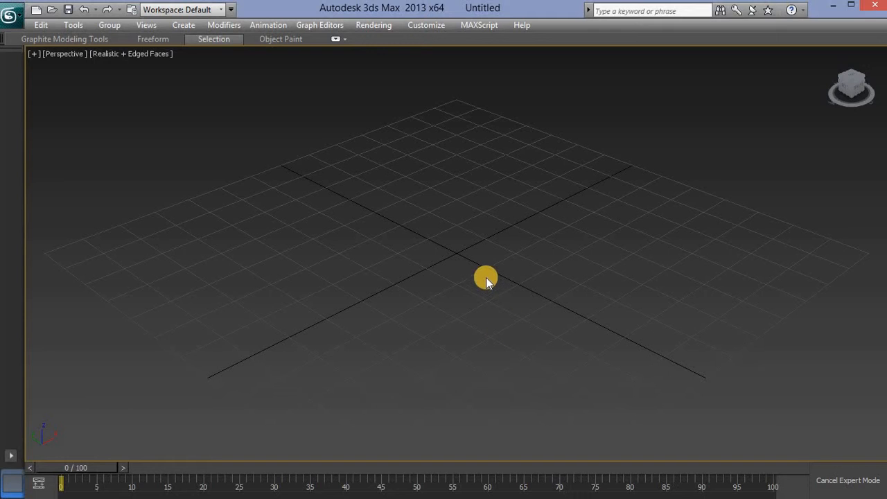
middle_click_drag(486, 277, 348, 252)
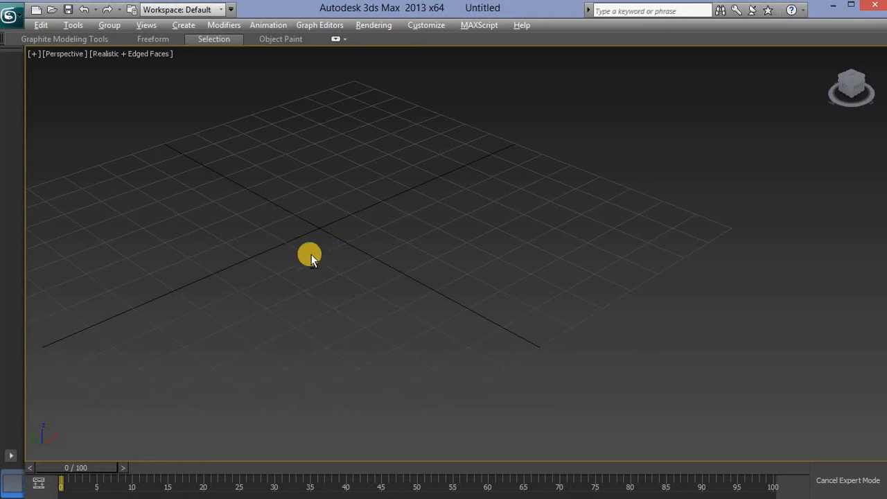
middle_click_drag(406, 252, 386, 243, "alt")
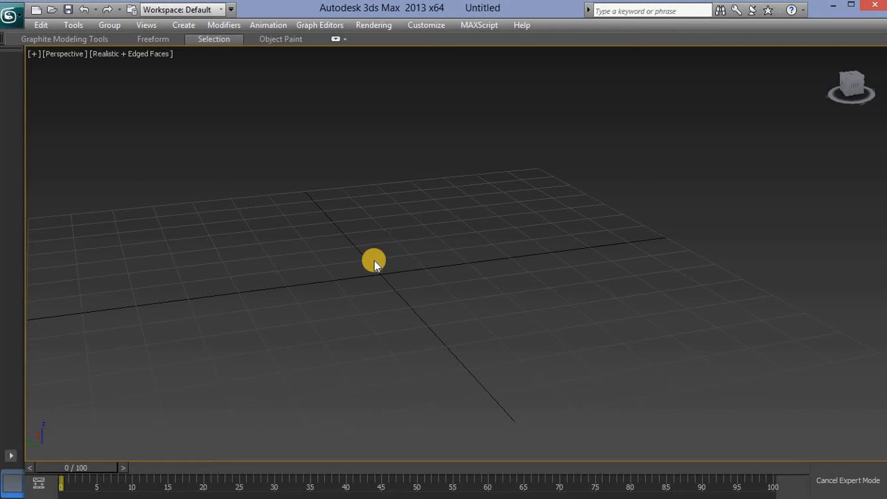
scroll(374, 261, "down", 3)
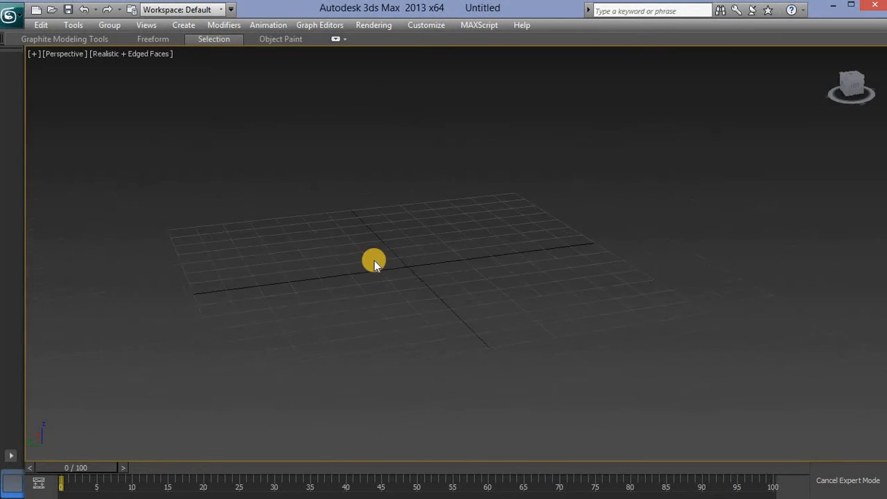
scroll(374, 260, "up", 3)
scroll(374, 261, "down", 3)
key("ctrl+x")
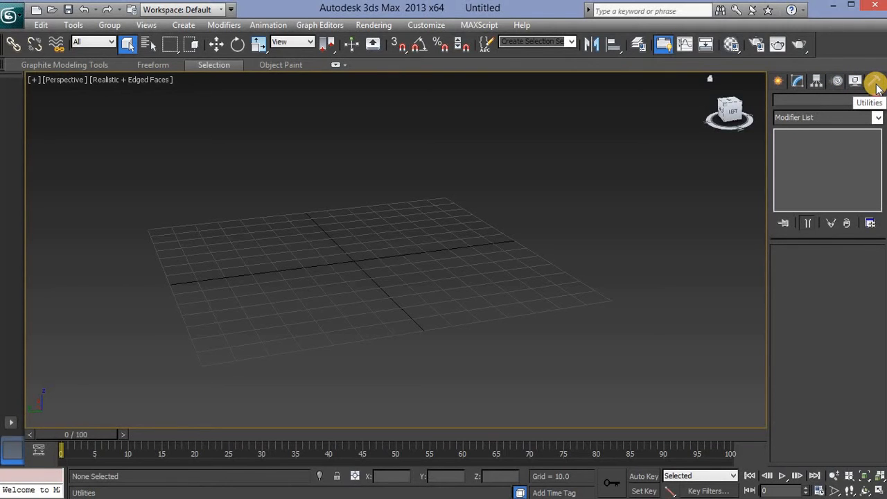
- Look through the Create categories for shapes, lights and geometry, including the Stairs types, and return to Standard Primitives
left_click(783, 78)
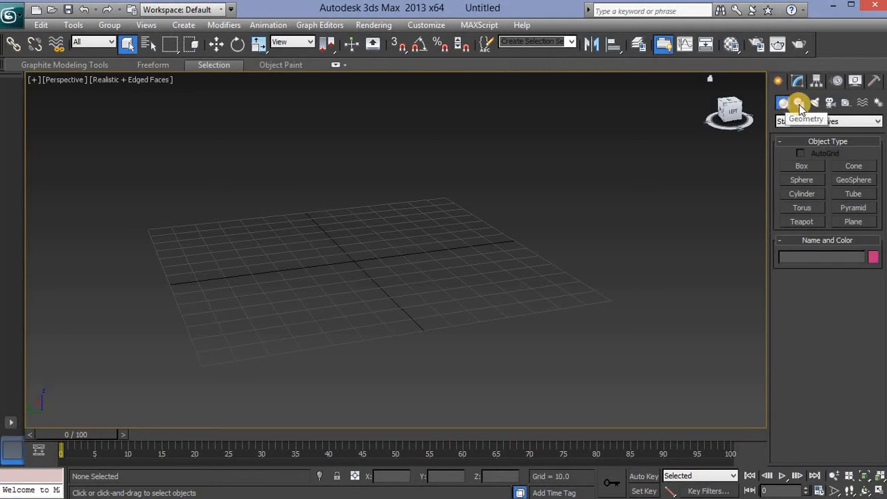
left_click(800, 102)
left_click(817, 103)
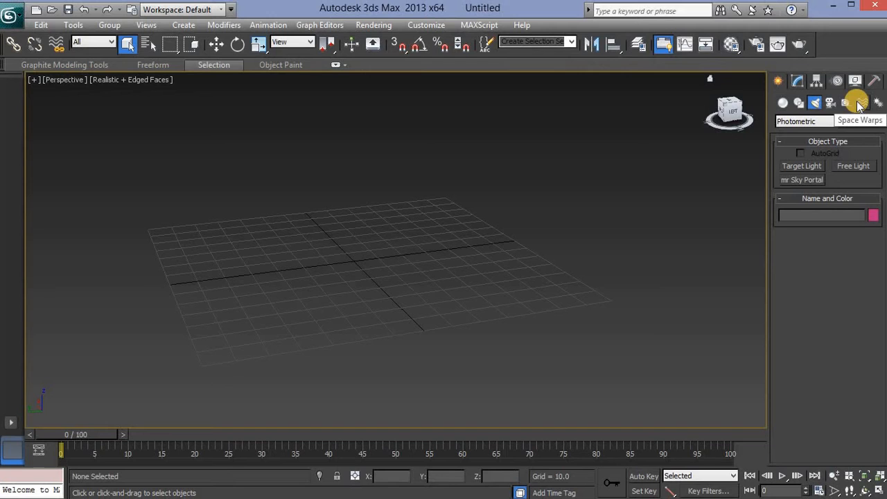
left_click(782, 105)
left_click(790, 122)
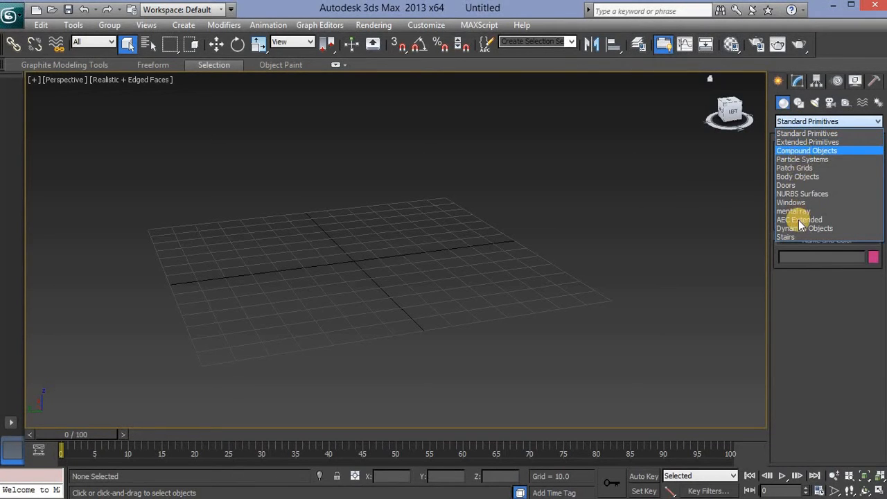
left_click(788, 237)
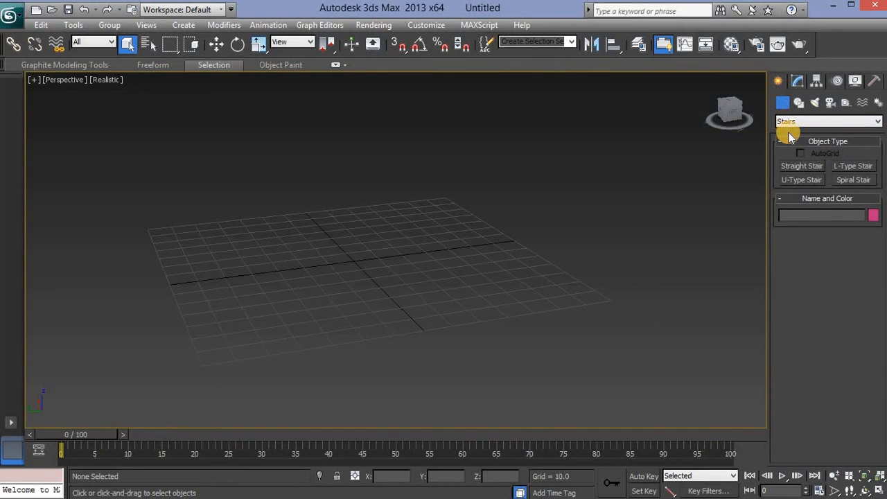
left_click(788, 122)
left_click(789, 134)
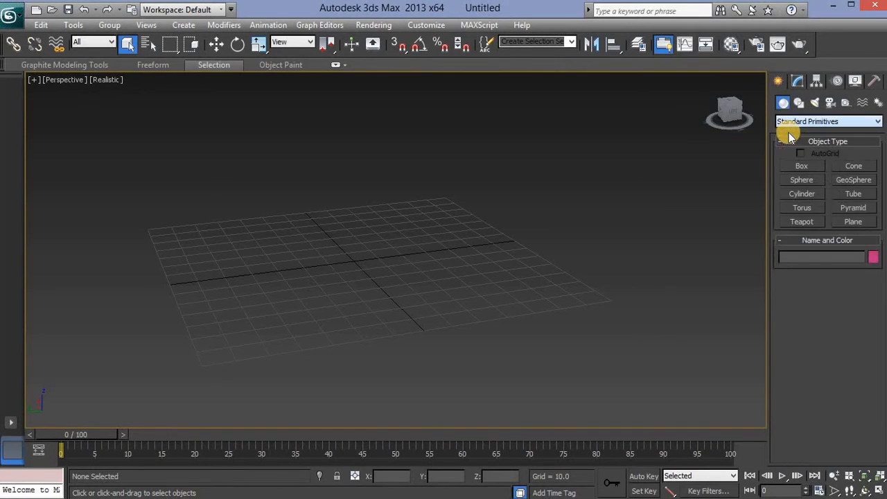
- Create a box about 103 long, 128 wide and 60 high over the grid in the Perspective viewport
left_click(799, 166)
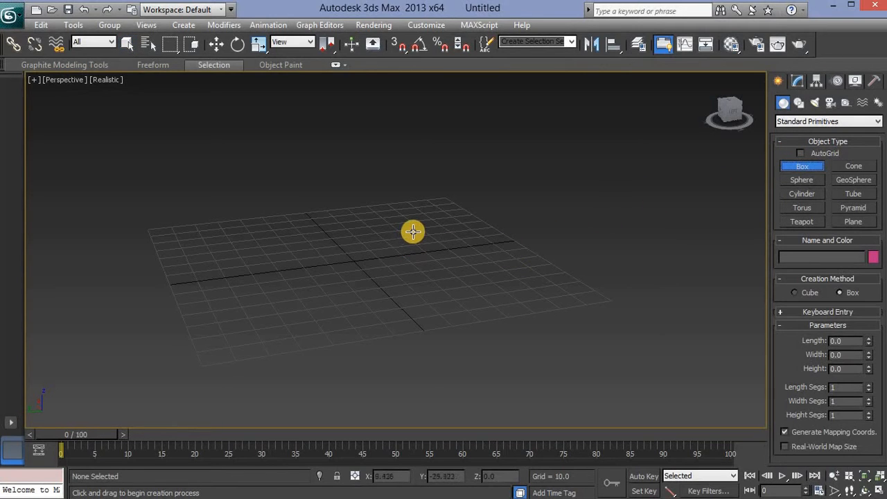
left_click_drag(440, 226, 279, 402)
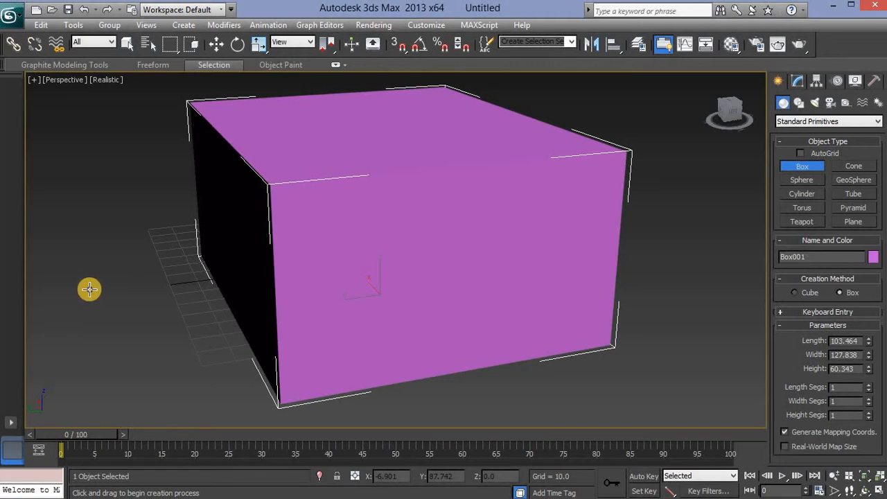
left_click_drag(89, 289, 108, 297)
left_click(110, 296)
left_click_drag(180, 379, 201, 371)
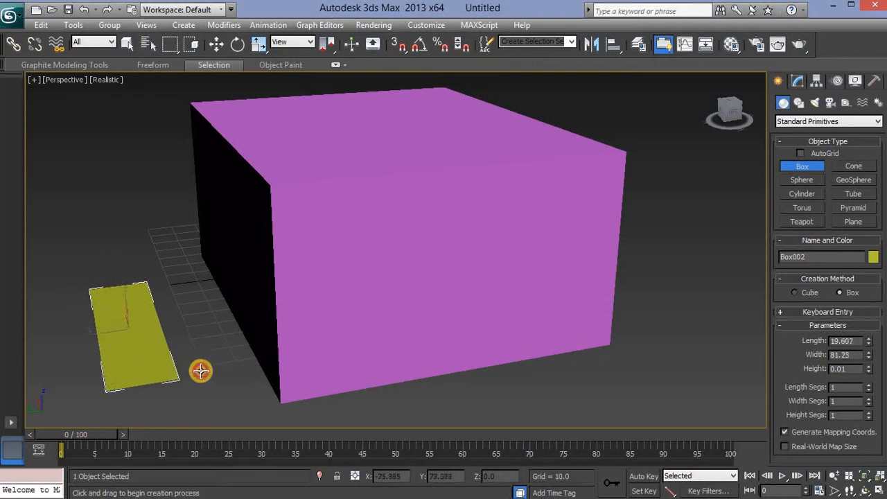
left_click(185, 300)
key("ctrl+z")
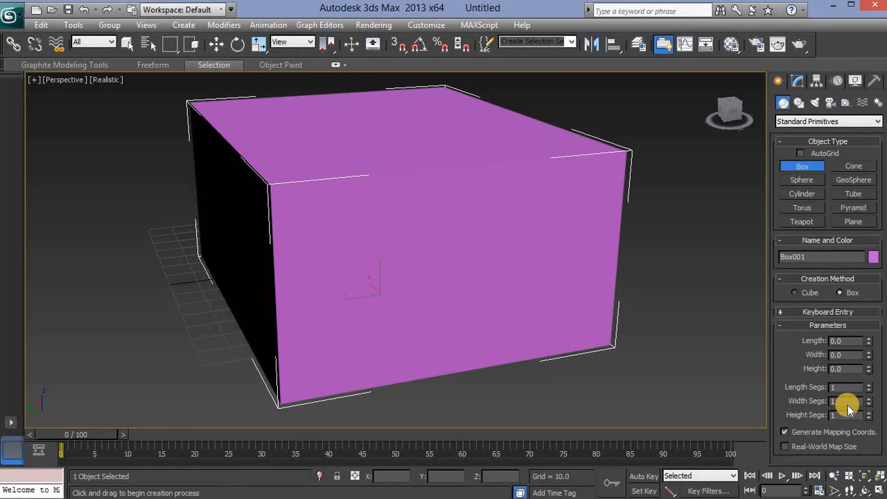
- Leave box creation, select the box and rename it as Our Box
right_click(158, 305)
left_click(303, 259)
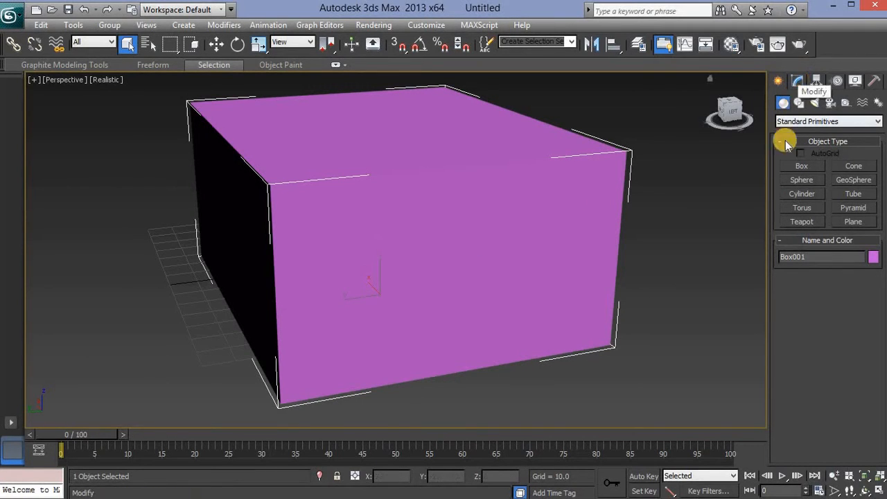
left_click(798, 80)
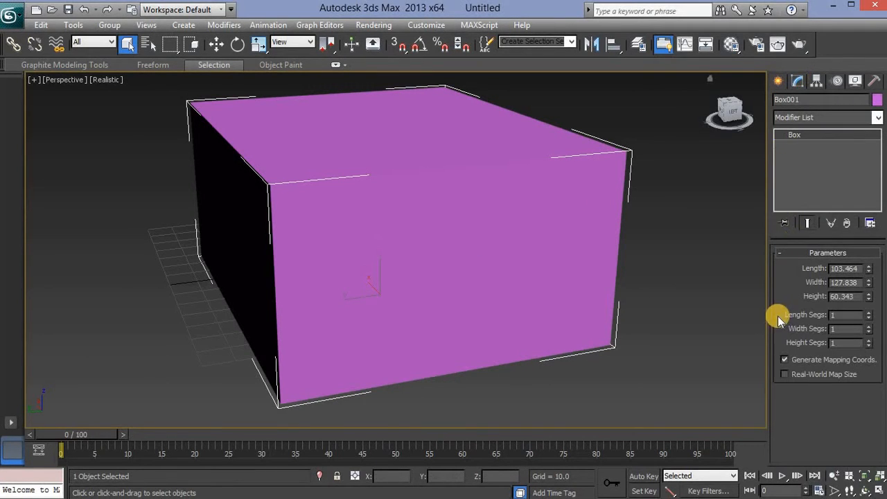
left_click(823, 98)
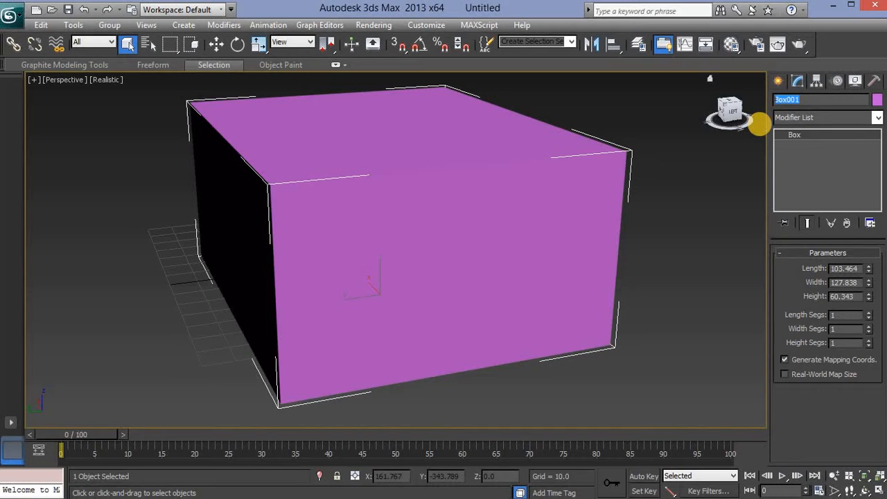
type("Our")
type("ox")
- Change the box's object color to a pale lavender from the basic 3ds Max palette
left_click(876, 101)
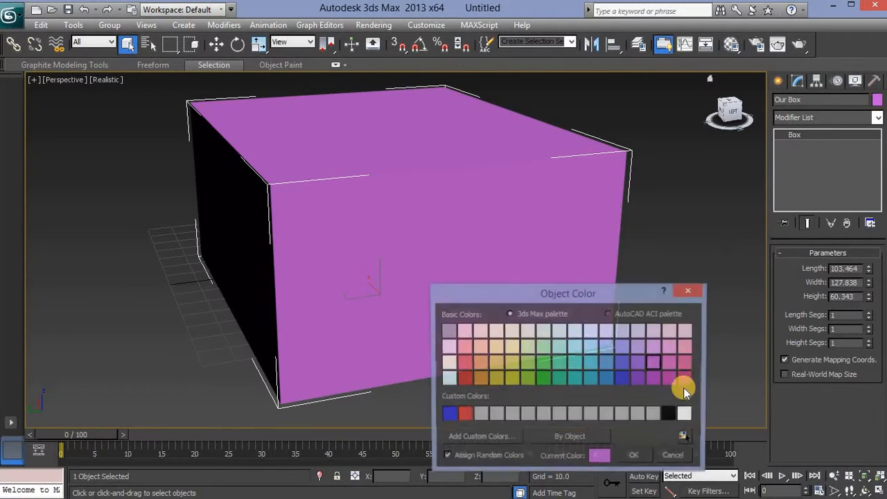
left_click(642, 330)
left_click(634, 457)
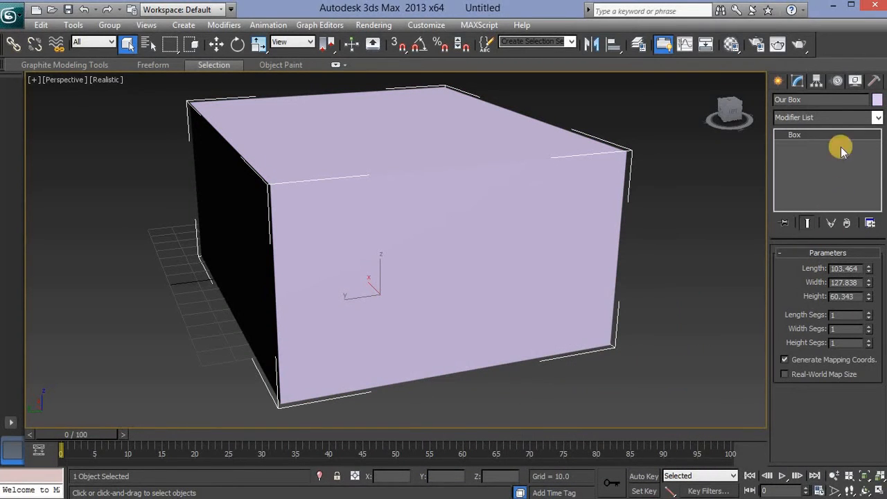
- Set the box's length segments to 2
left_click(832, 117)
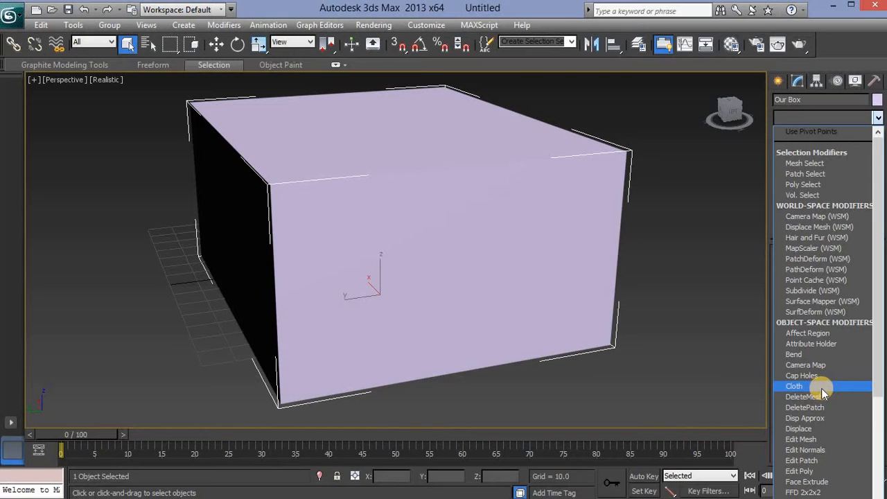
left_click(826, 119)
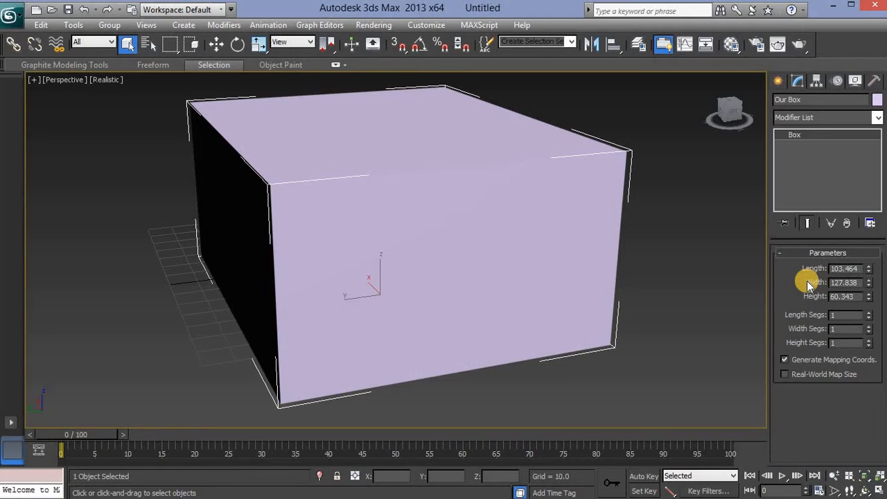
left_click(780, 254)
left_click(781, 254)
double_click(843, 296)
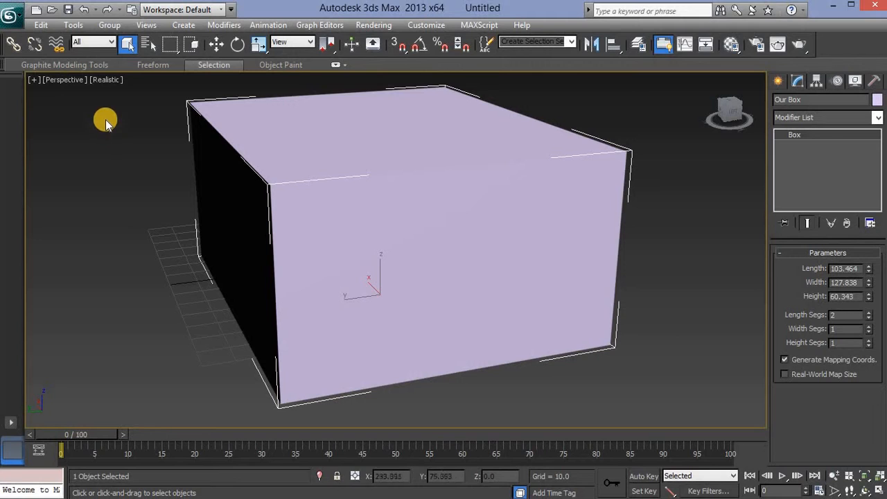
- Try Wireframe shading in the Perspective viewport, then set the display to Realistic with Edged Faces
left_click(106, 81)
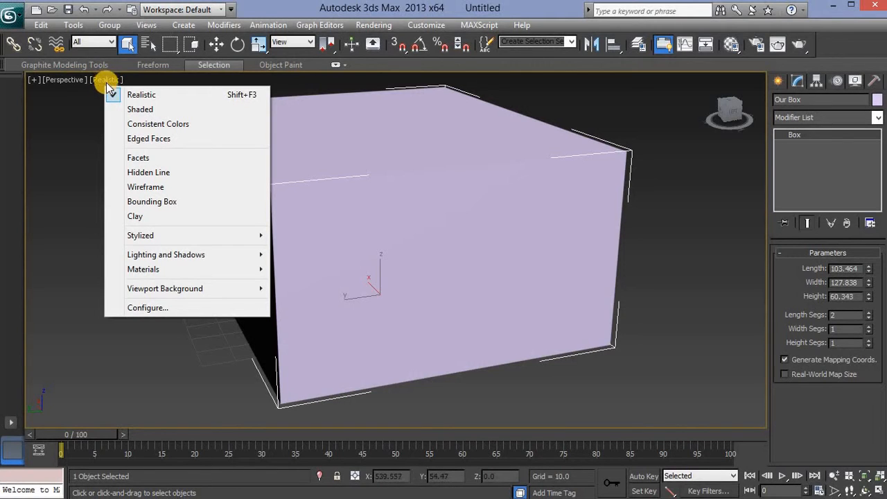
left_click(146, 187)
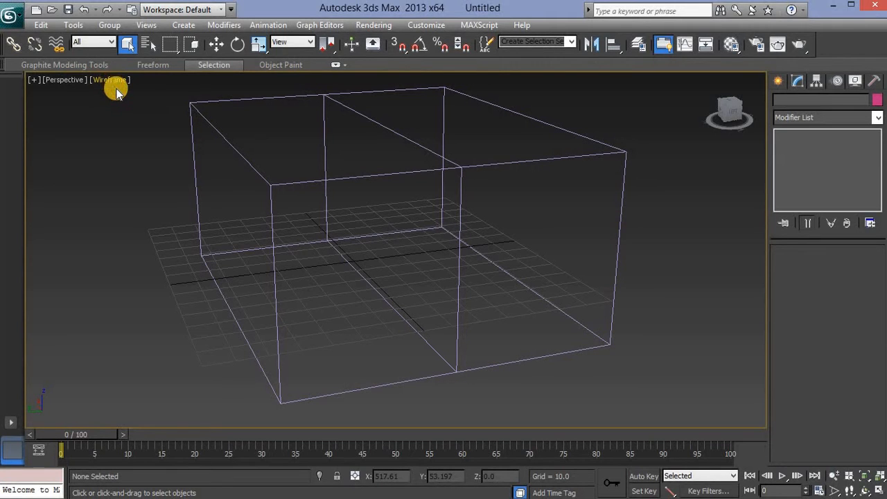
left_click(111, 81)
left_click(122, 95)
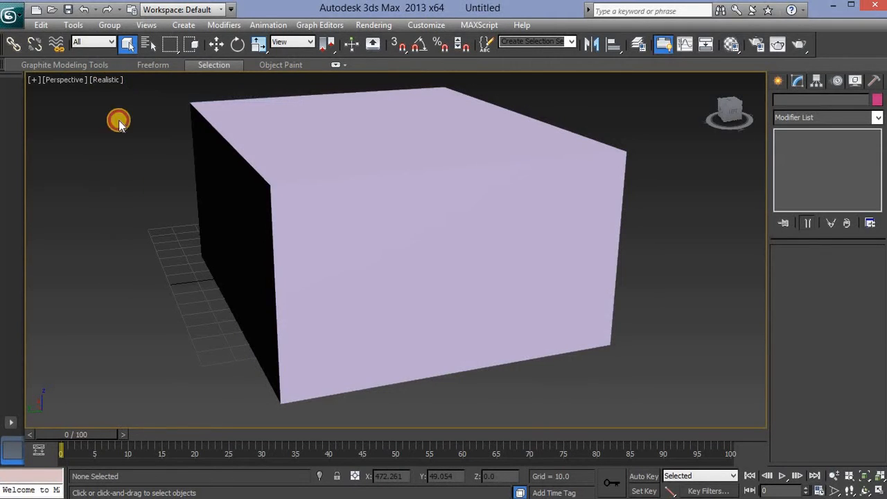
left_click(108, 80)
left_click(134, 139)
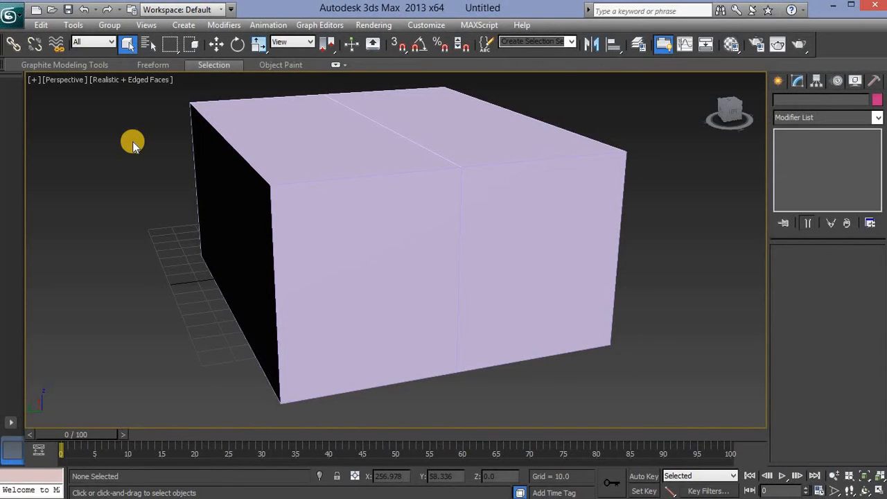
- Toggle Wireframe shading on and off in the Perspective viewport, and toggle Edged Faces off and on
key("F3")
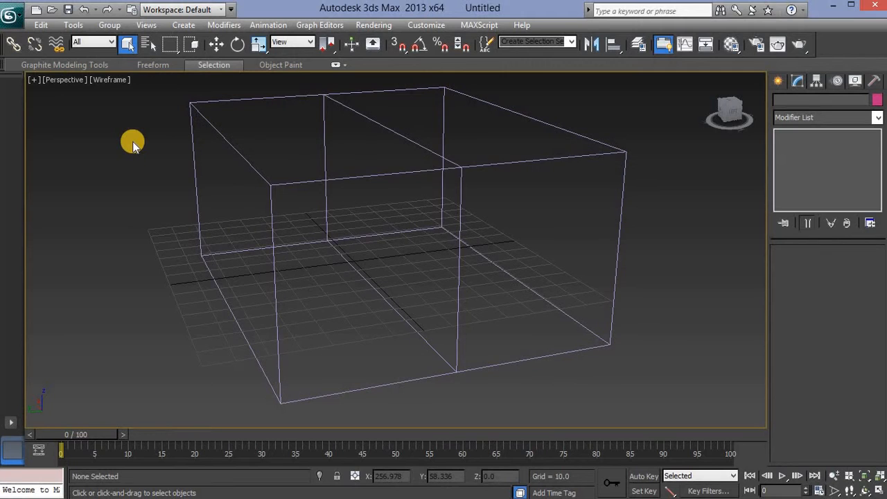
key("F3")
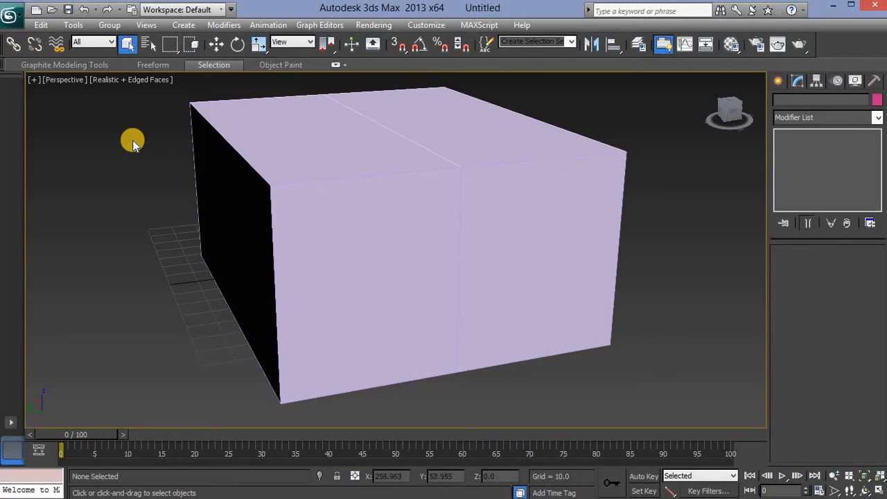
key("F4")
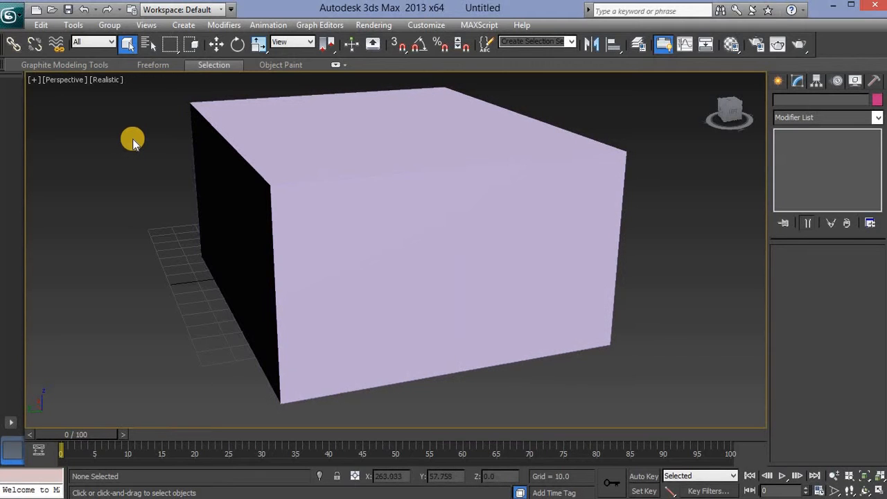
key("F4")
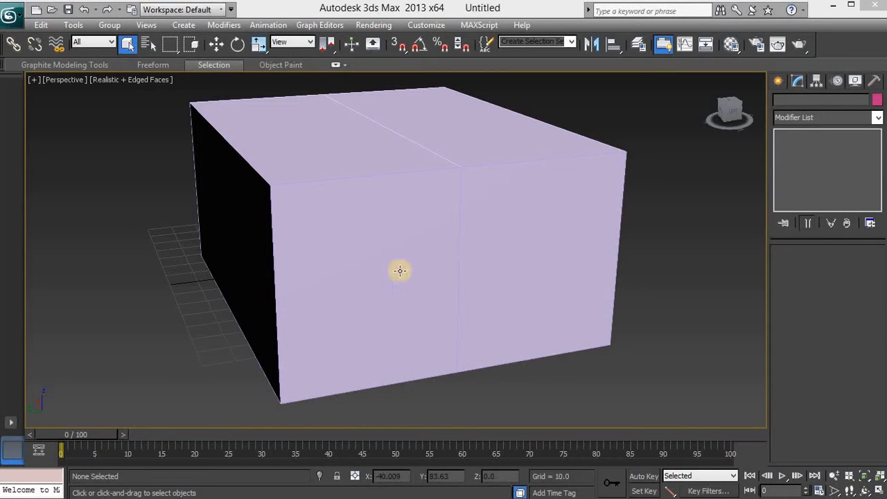
- Select the box in the Perspective viewport and set its width segments and height segments to 2 each
left_click(530, 287)
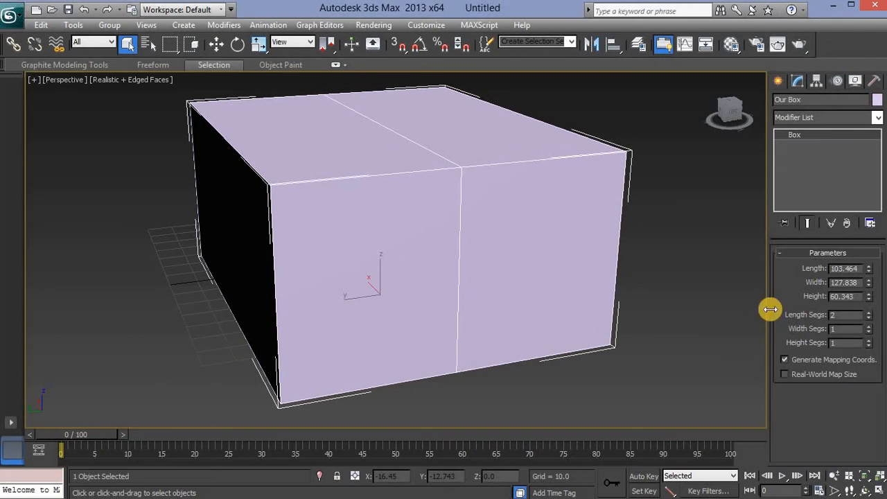
left_click(868, 326)
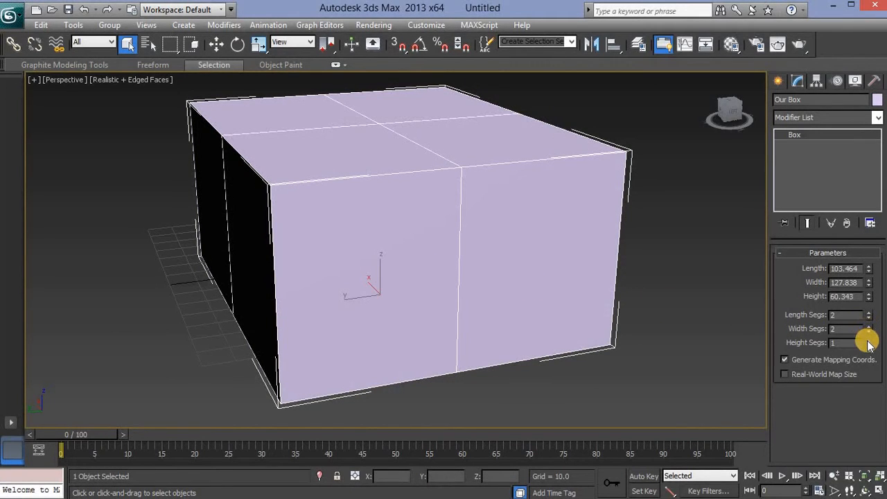
left_click(868, 340)
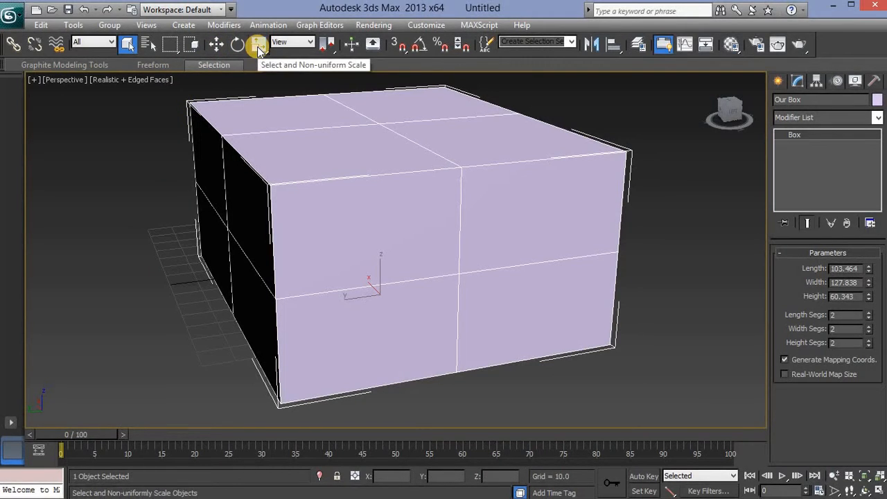
- Cycle twice through the Move, Rotate and non-uniform Scale tools on the box, return to Select Object, and show the selection region shapes
left_click(220, 45)
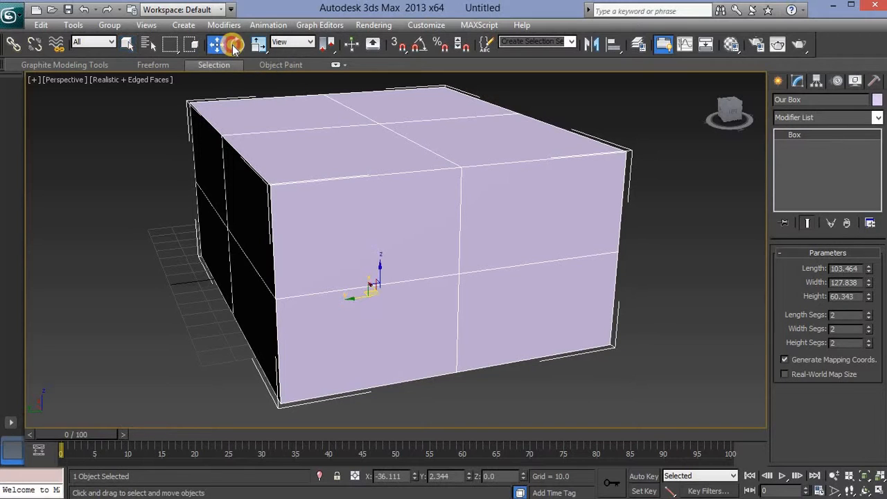
left_click(236, 45)
left_click(258, 47)
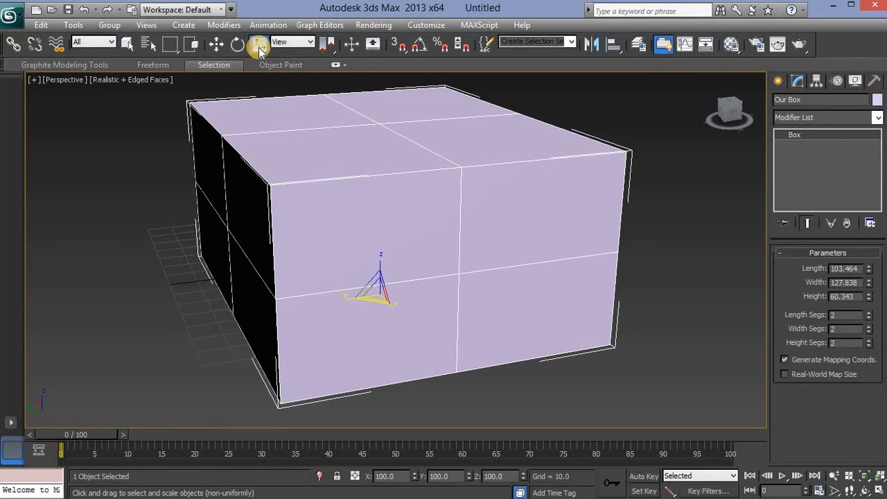
key("w")
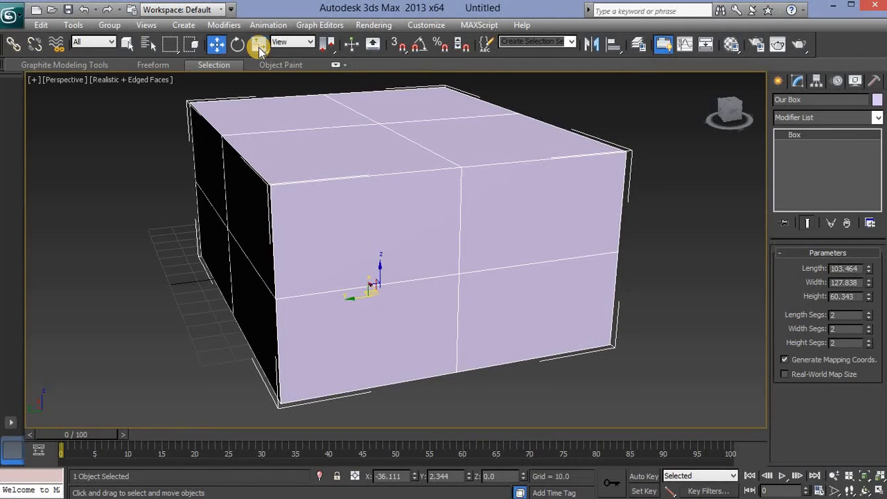
key("e")
key("r")
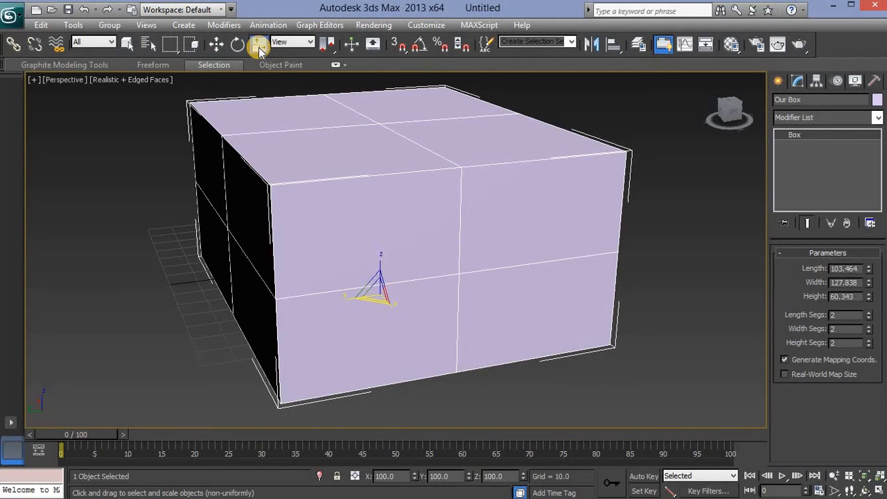
key("q")
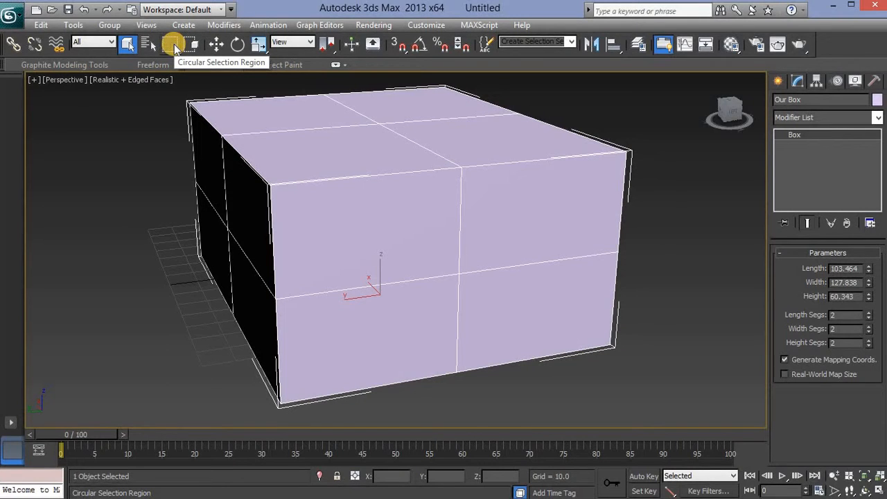
left_click_drag(174, 44, 173, 62)
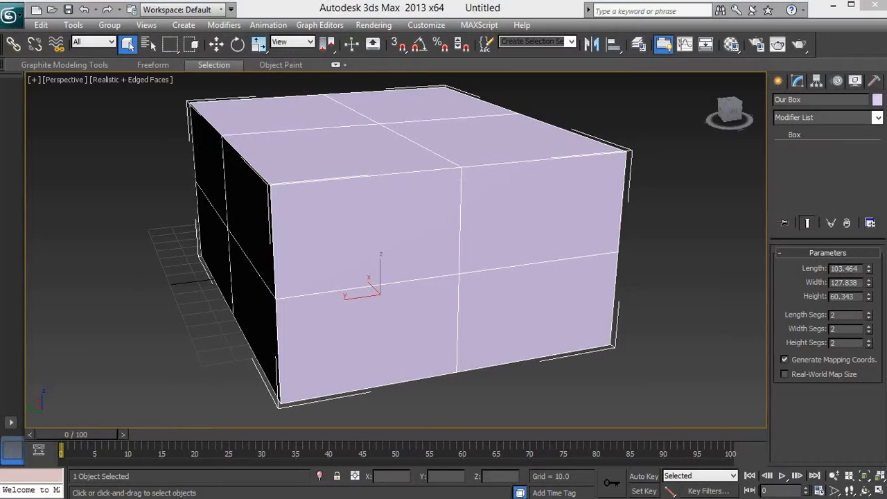